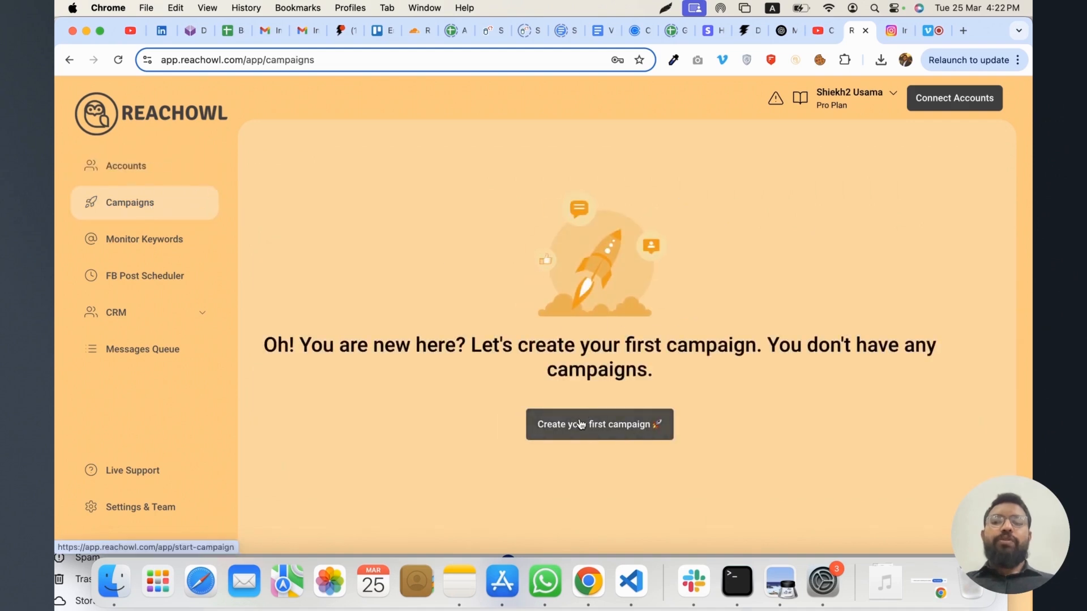
Start a new campaign that adds its prospects from Facebook Group Members
left_click(580, 425)
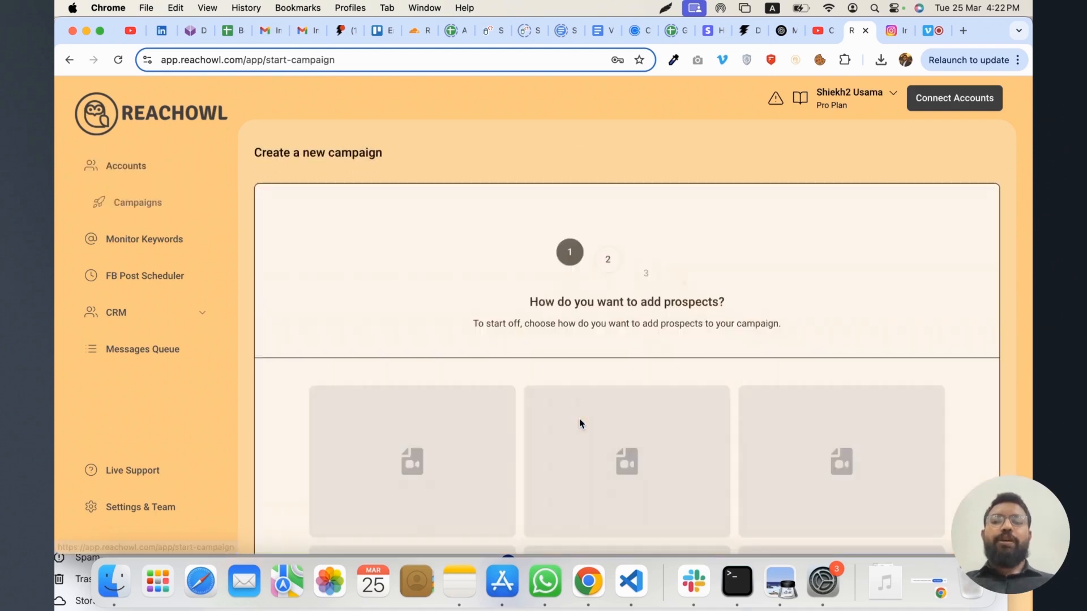
scroll(451, 243, "down", 4)
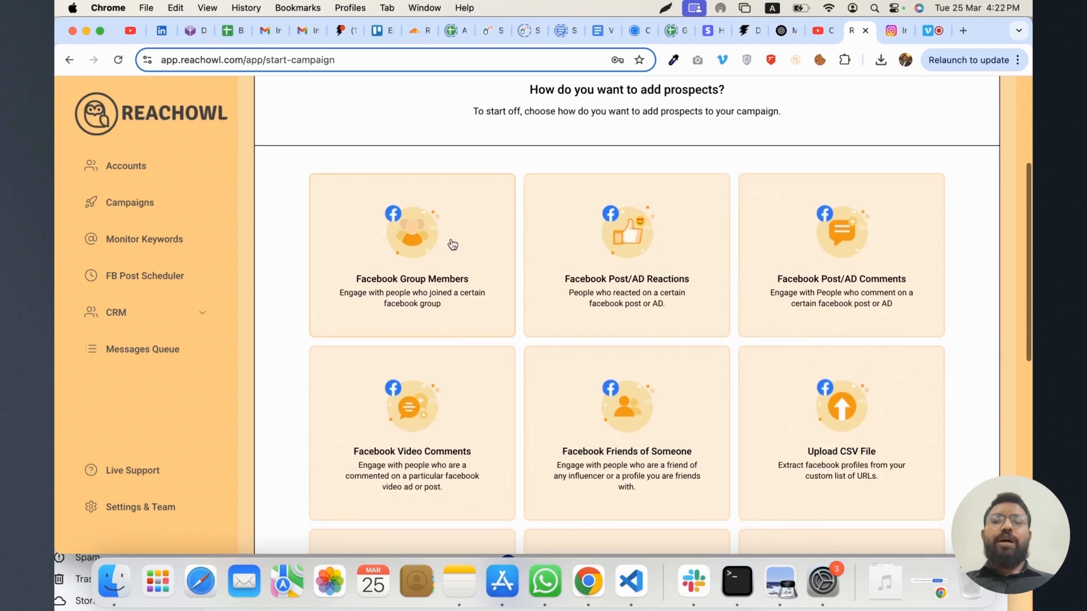
scroll(451, 244, "up", 2)
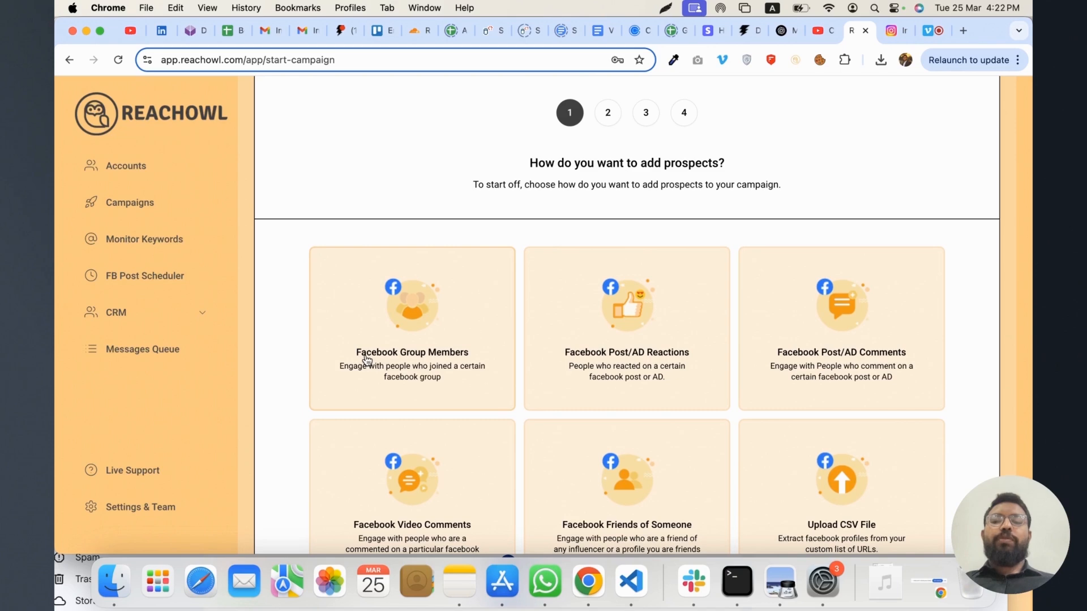
left_click(404, 355)
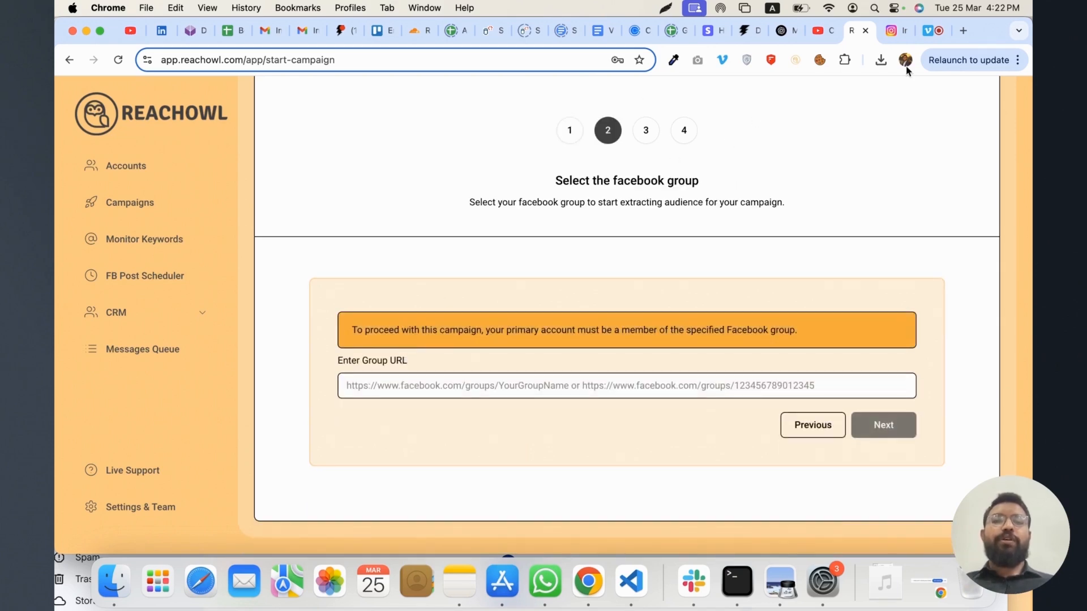
Open facebook.com in a new browser tab, go to the Online Appointment Setter group and copy its URL
left_click(964, 30)
type("facebook.com")
key("Return")
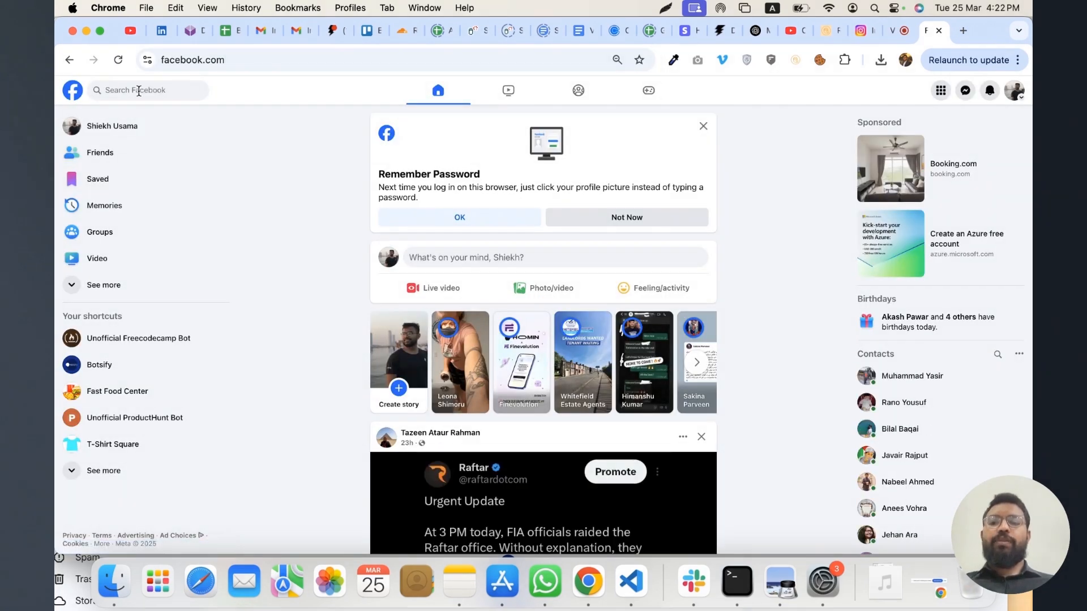
left_click(99, 232)
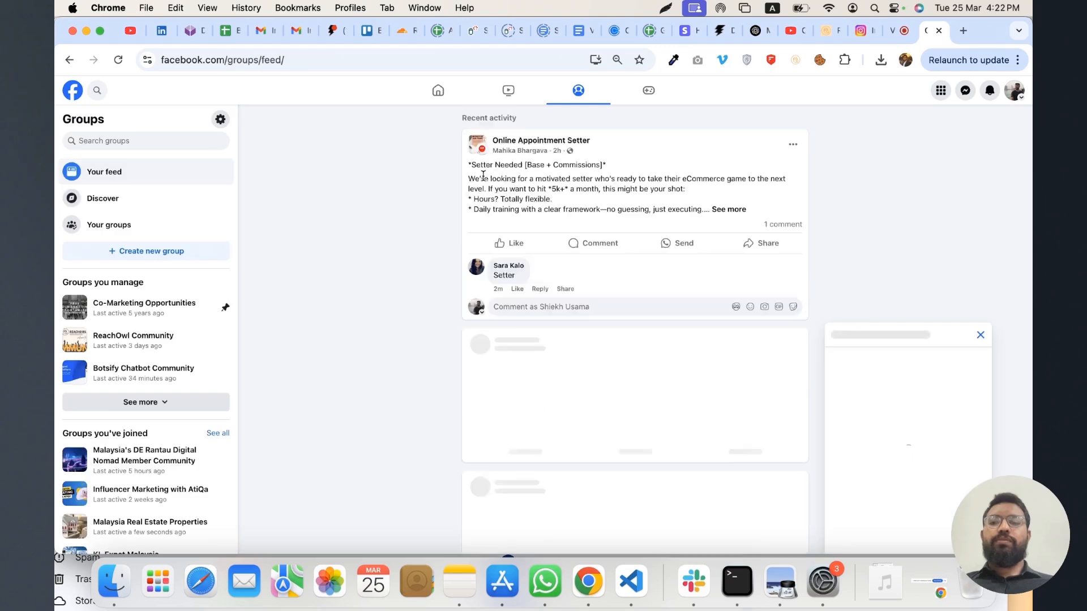
left_click(523, 142)
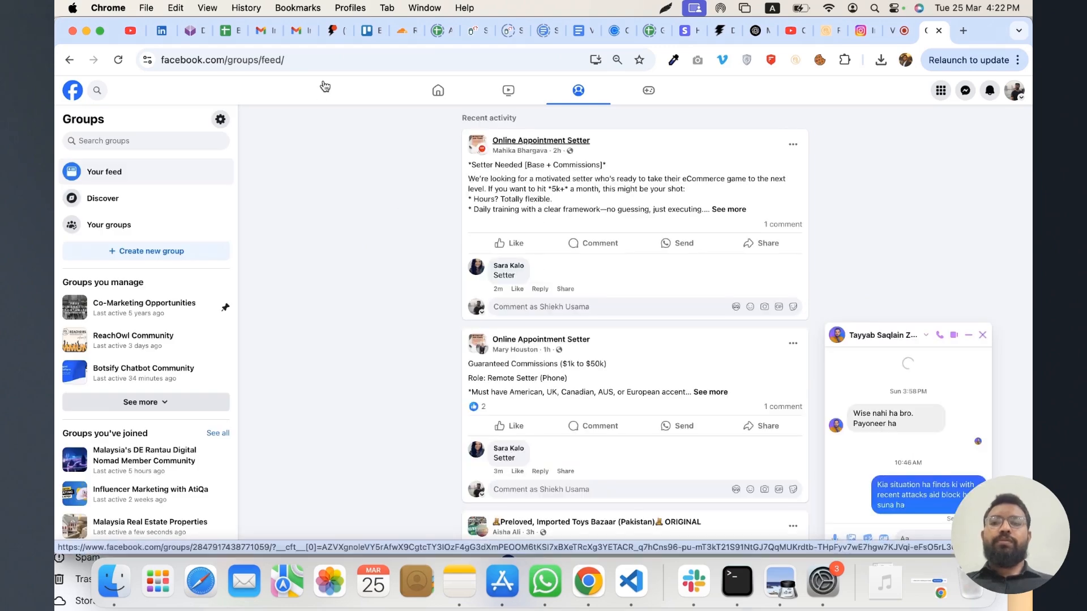
left_click(399, 62)
left_click(982, 334)
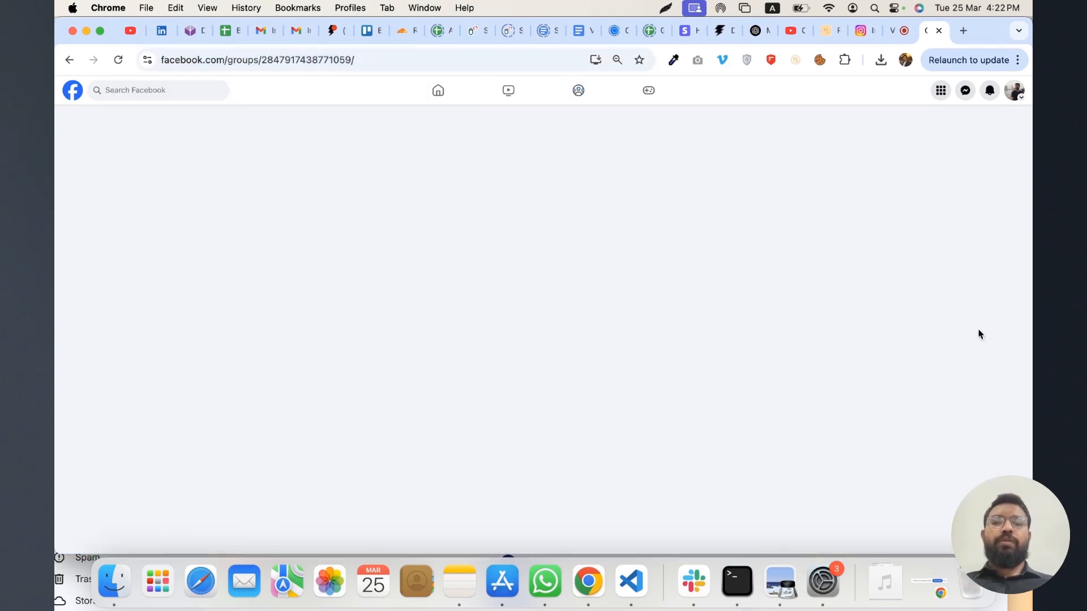
left_click(369, 63)
key("super+c")
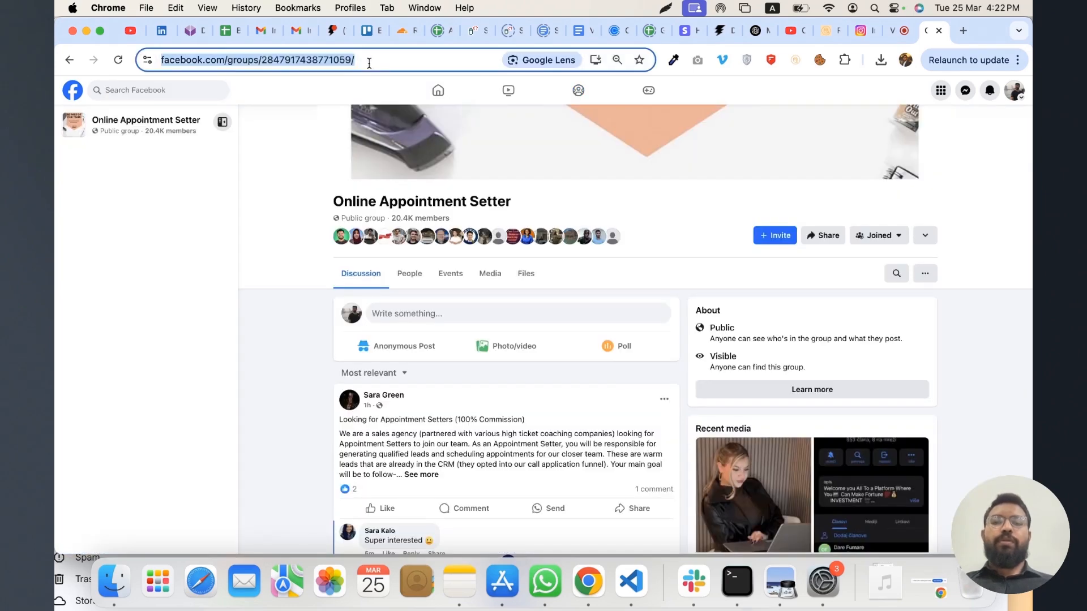
Return to the ReachOwl campaign, submit the copied Facebook group URL and choose Send Friend or Follow Request as the campaign action
left_click(831, 30)
left_click(476, 385)
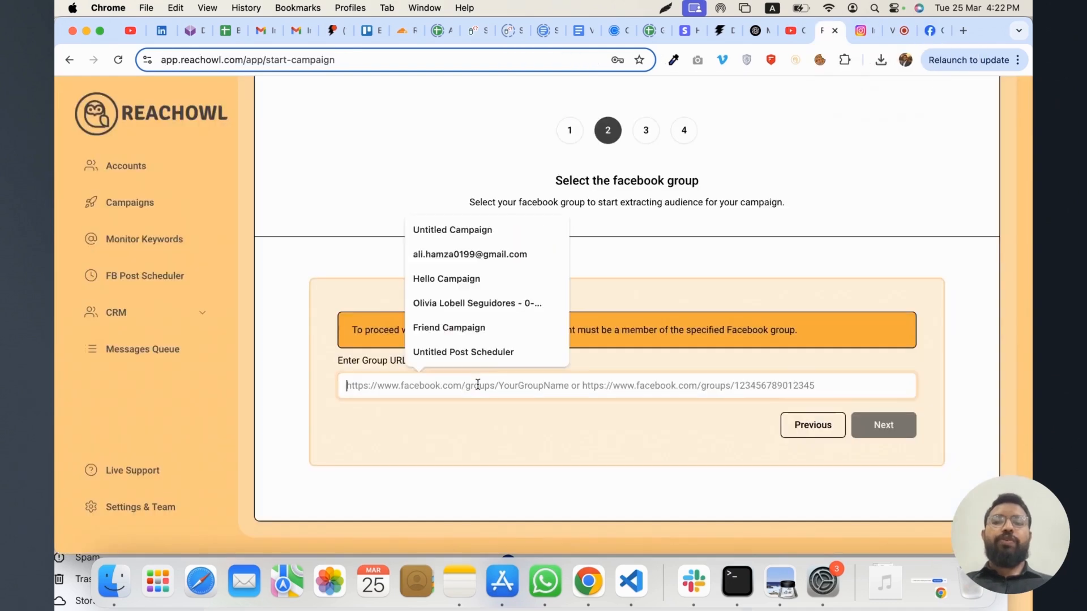
key("super+v")
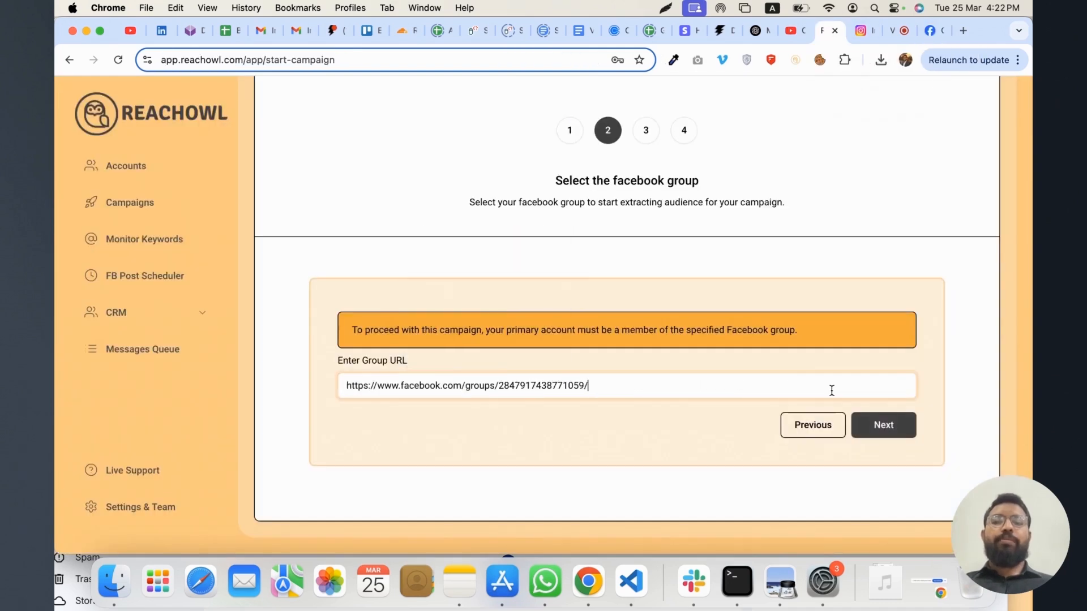
left_click(884, 425)
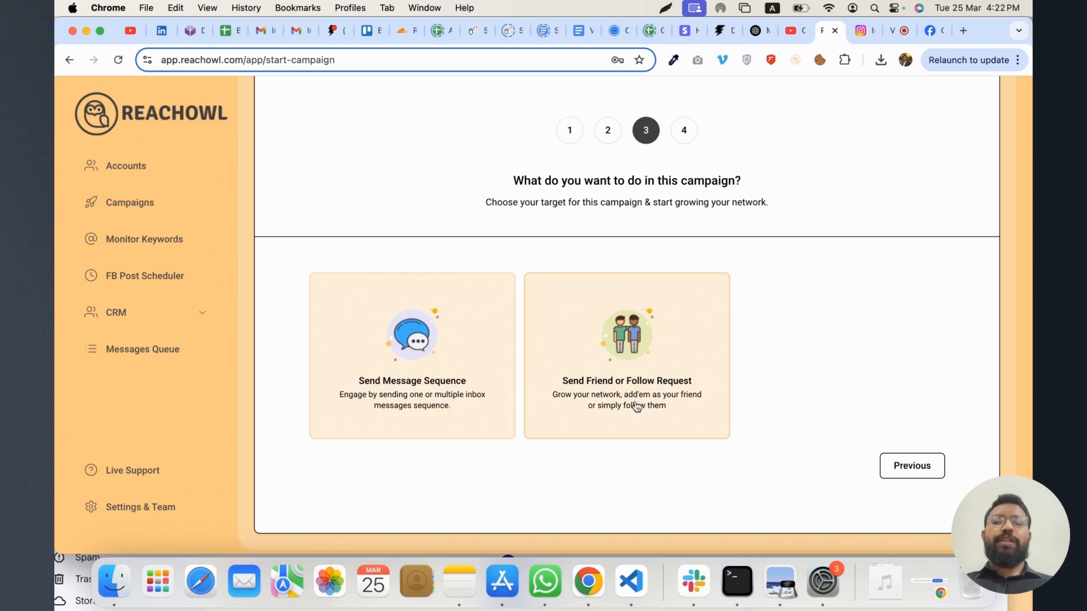
left_click(598, 393)
Name the campaign "Friend Request FB Group Campaign" and run it from the Burner Facebook account
double_click(358, 338)
type("Friend Reque")
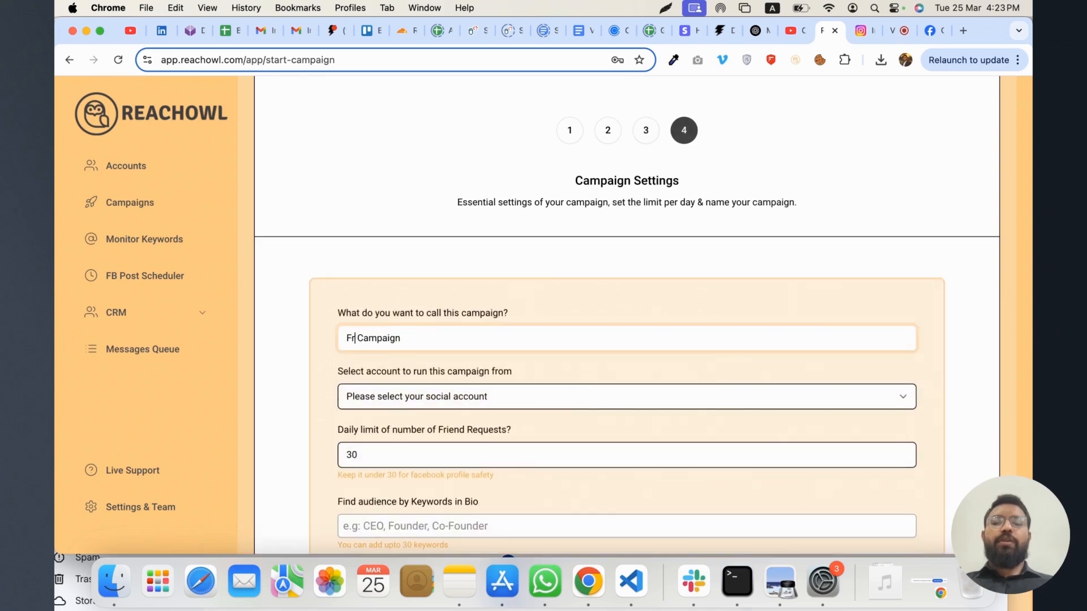
type("st Group")
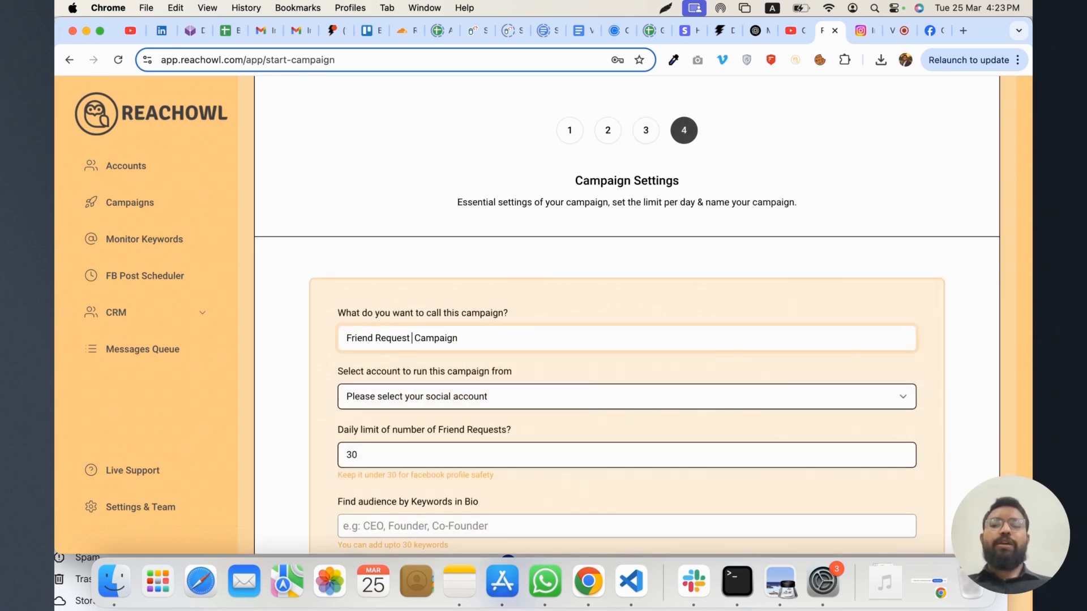
key("alt+Left")
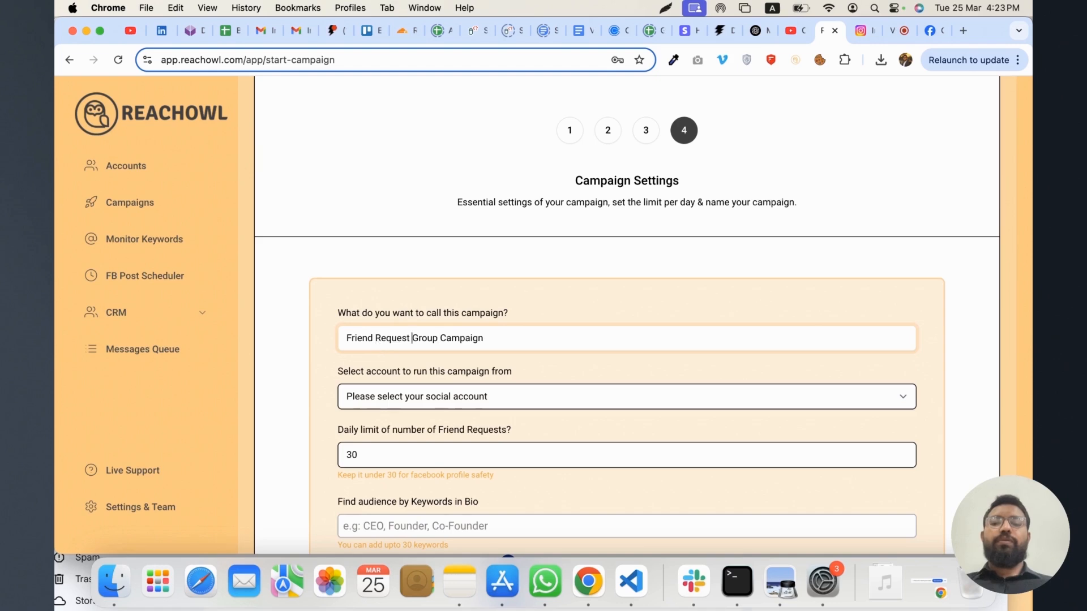
type("FB")
left_click(427, 396)
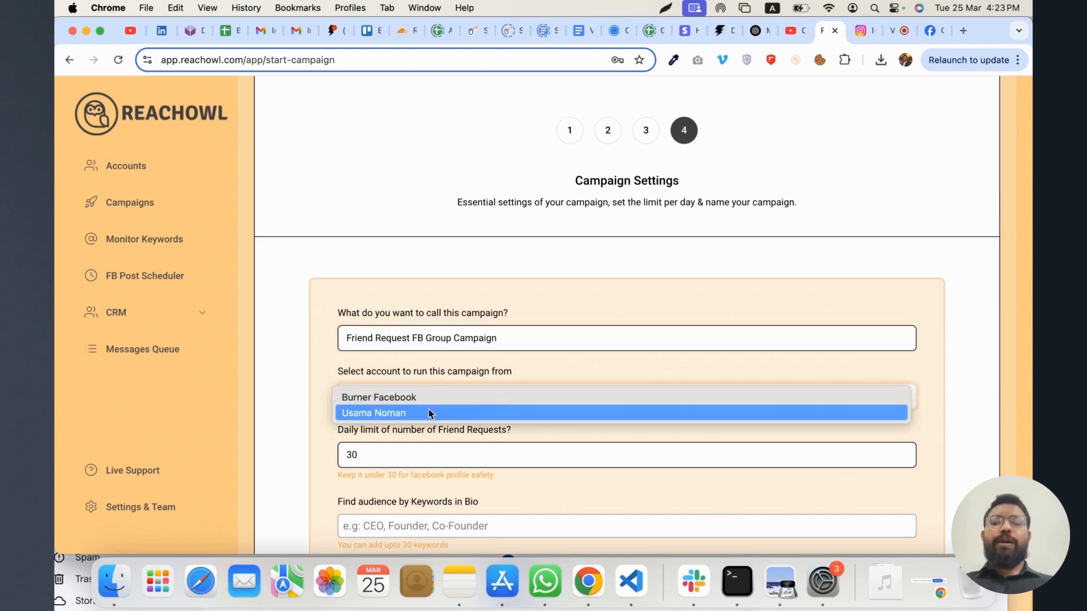
left_click(423, 400)
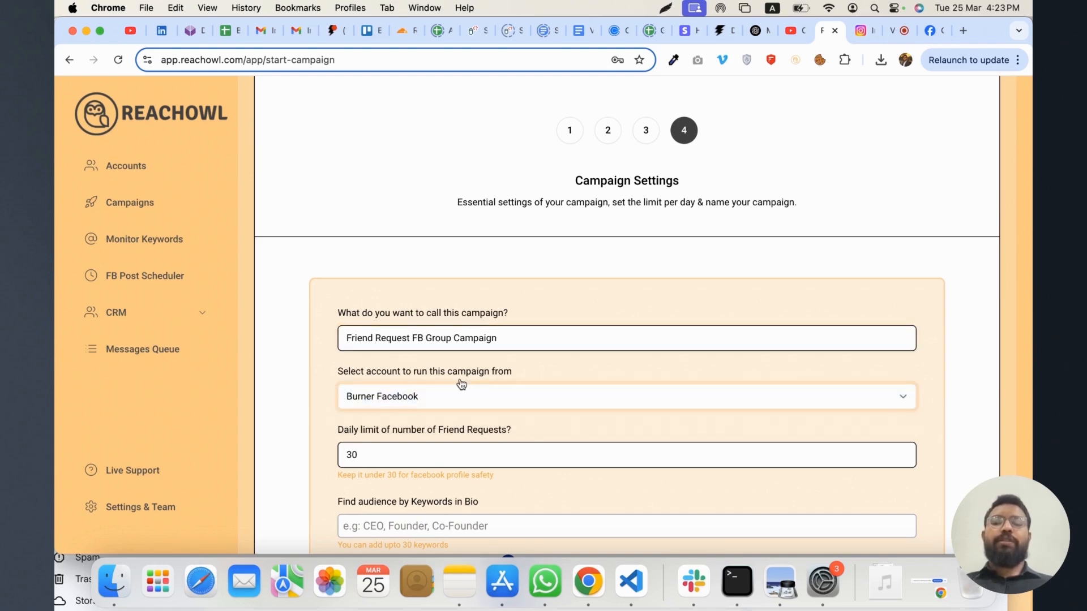
Add "ceo" and "founder" as bio keywords for finding the audience
scroll(462, 384, "down", 3)
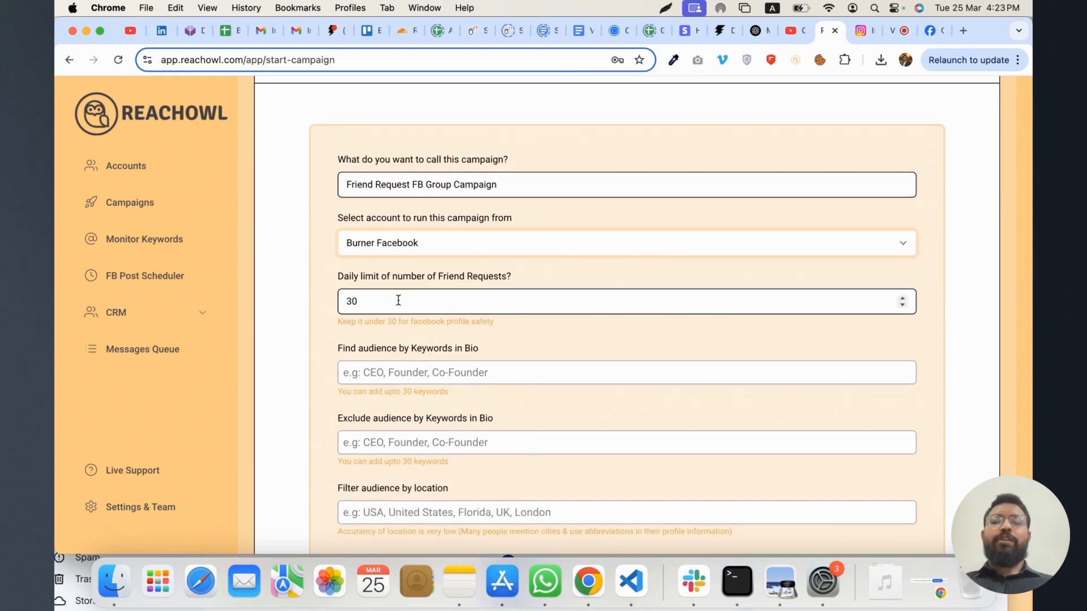
left_click(423, 373)
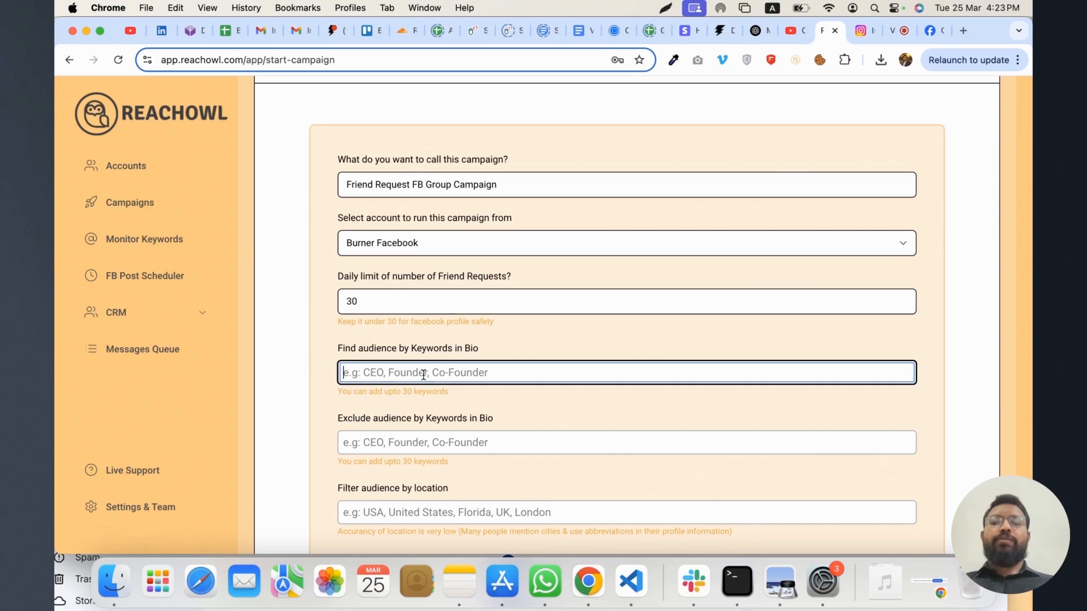
scroll(424, 374, "down", 2)
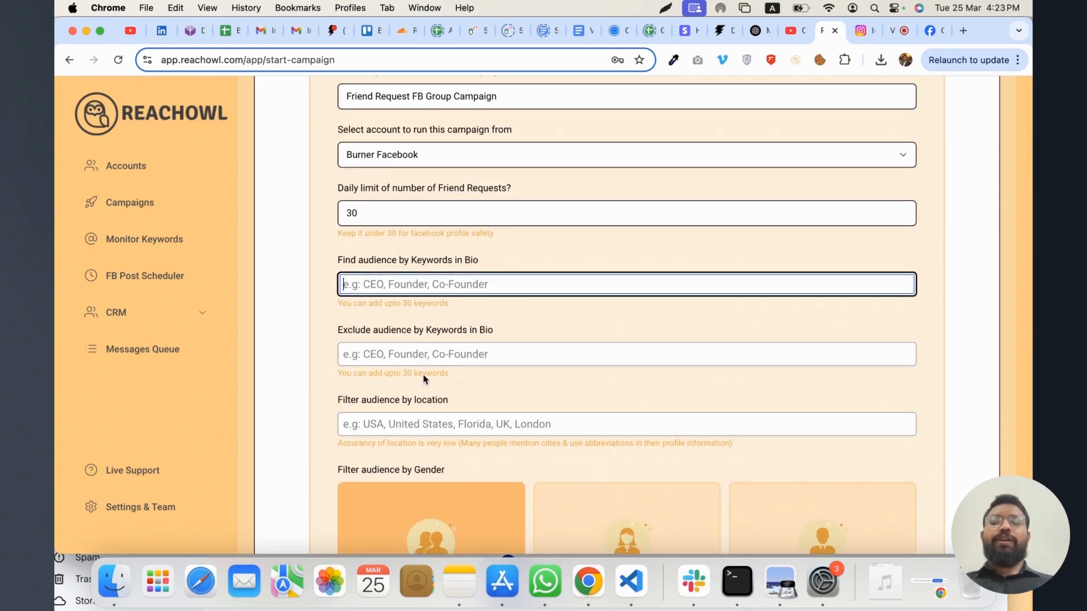
type("ceo")
key("Return")
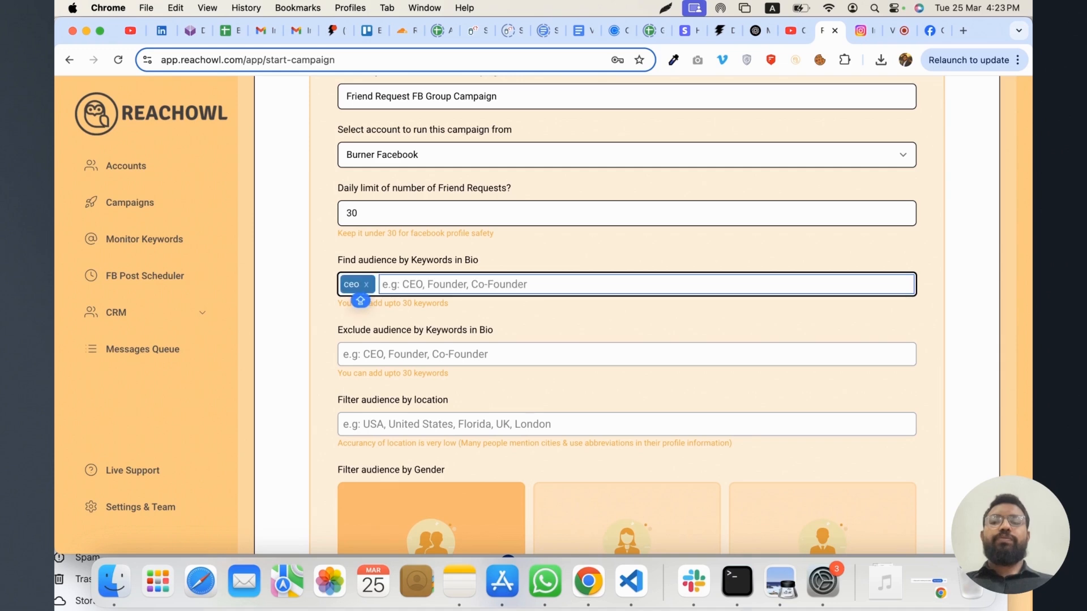
type("Founder")
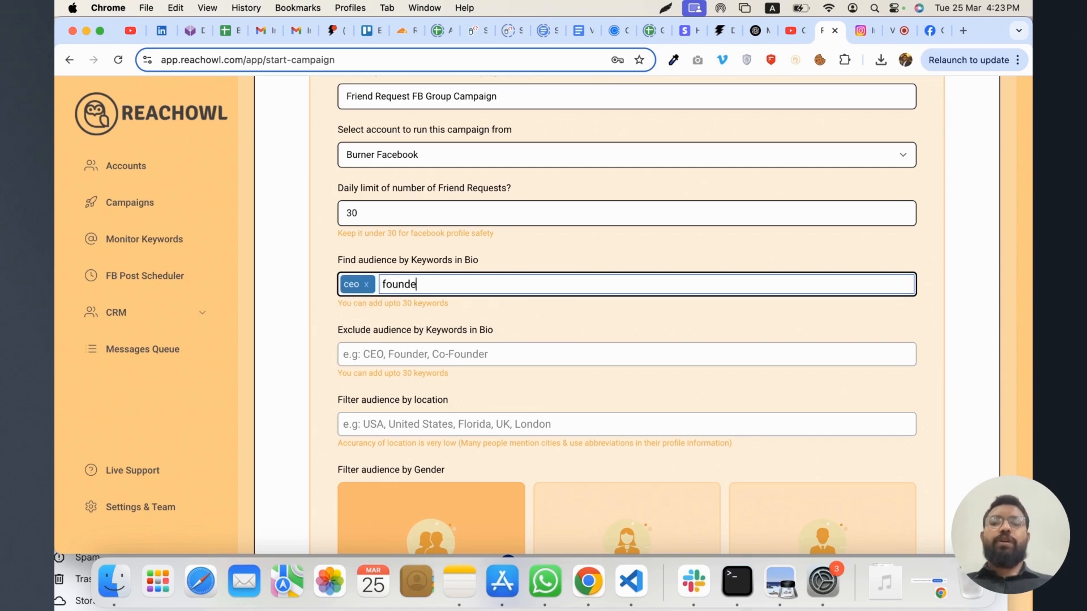
key("Return")
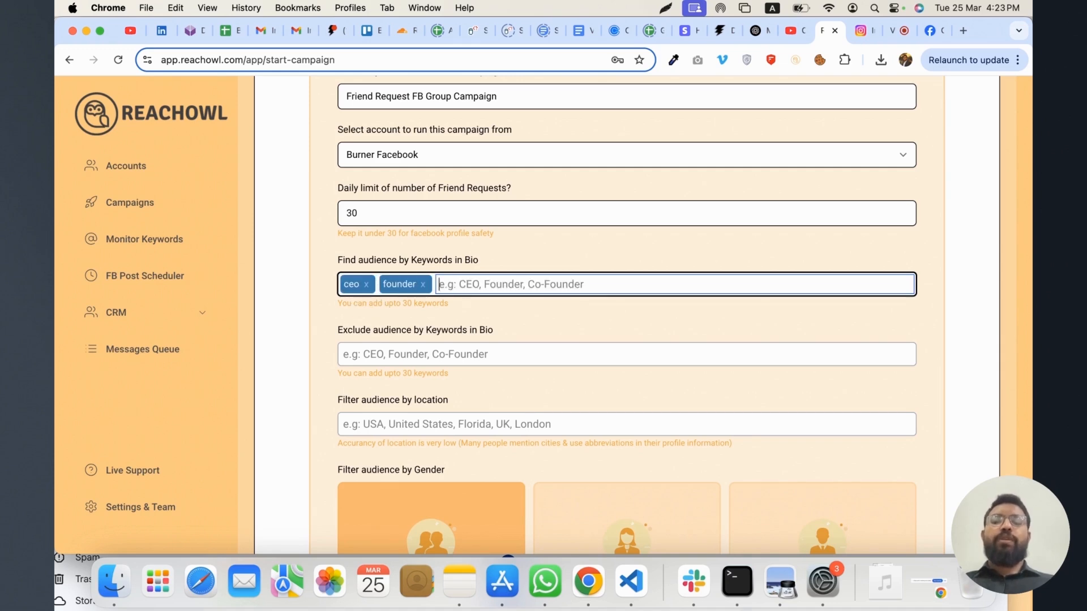
Exclude people whose bio contains the keywords "freelancer" or "student"
left_click(387, 356)
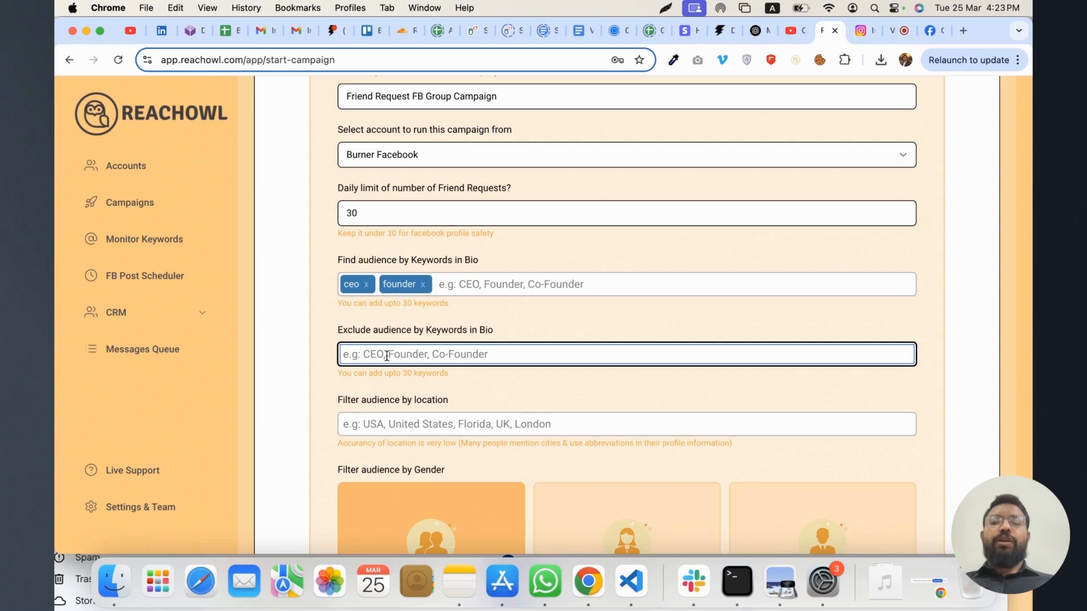
type("freelancer")
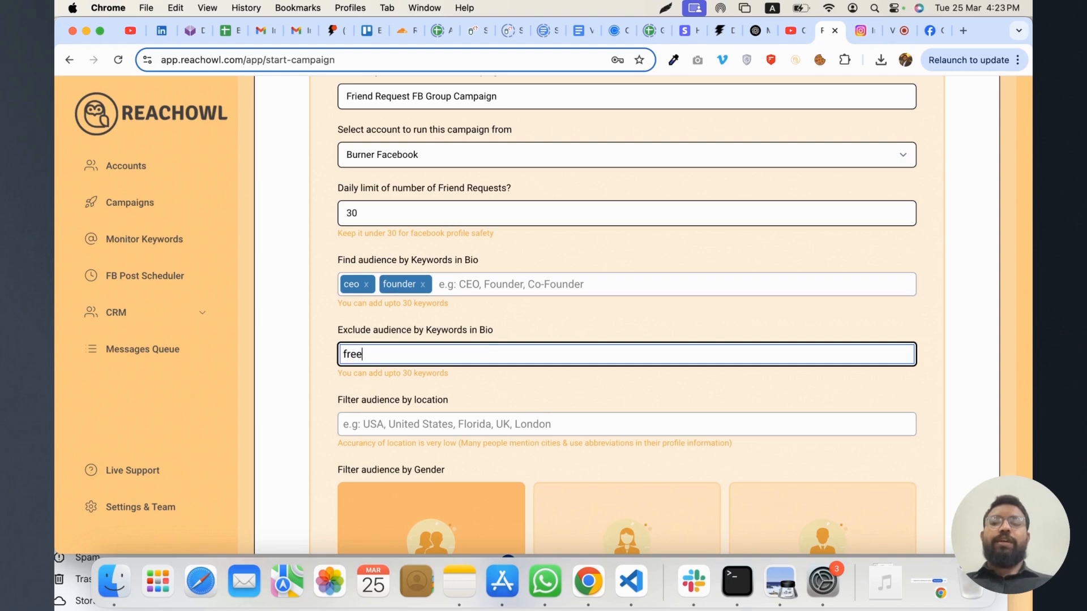
key("Return")
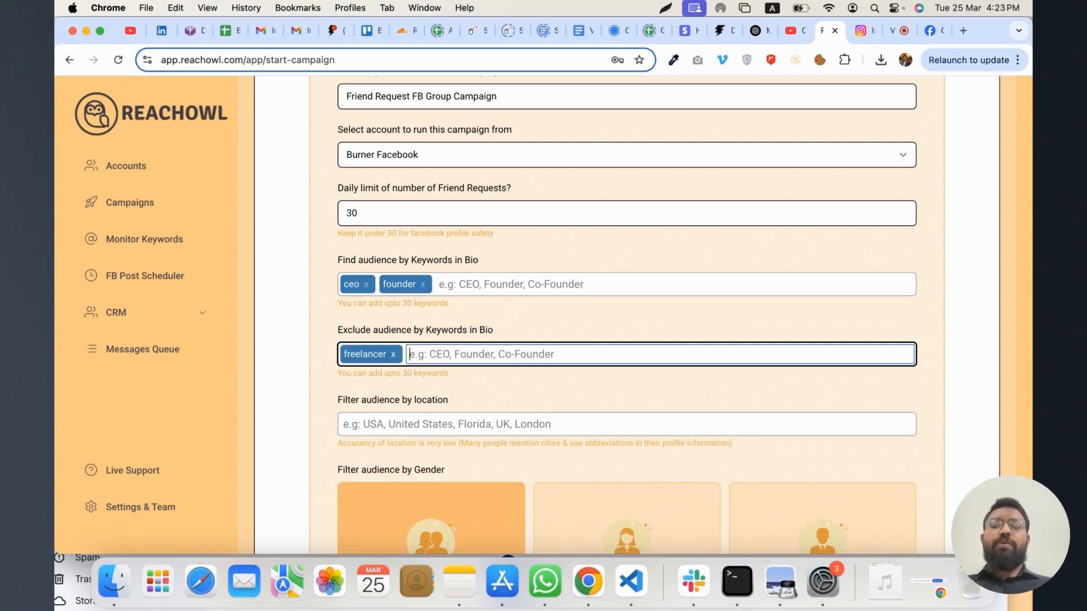
type("student")
key("Return")
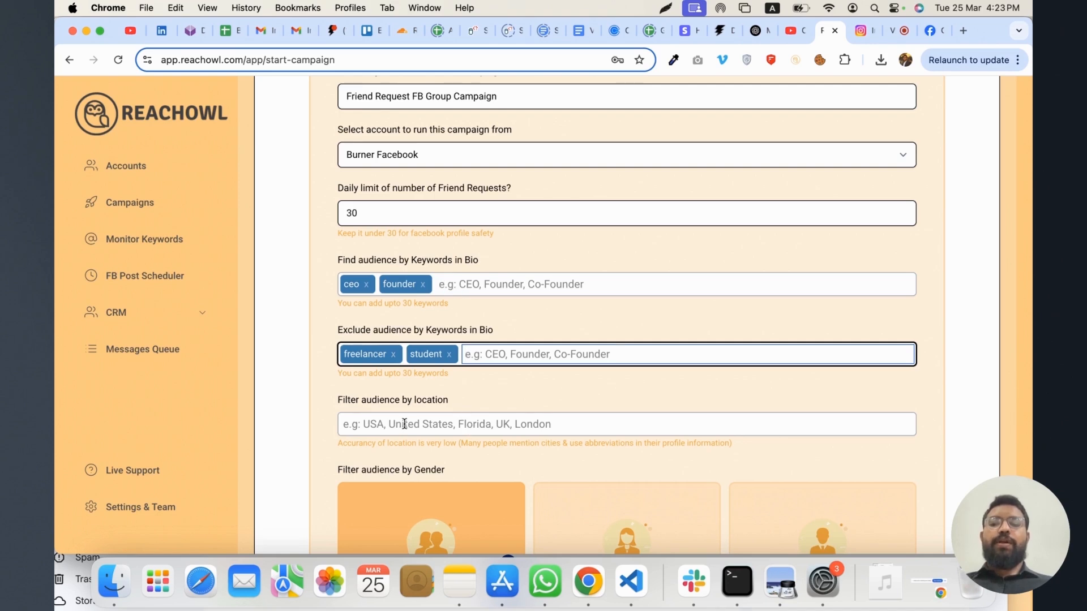
Set the campaign not to include the group admins
scroll(400, 413, "down", 2)
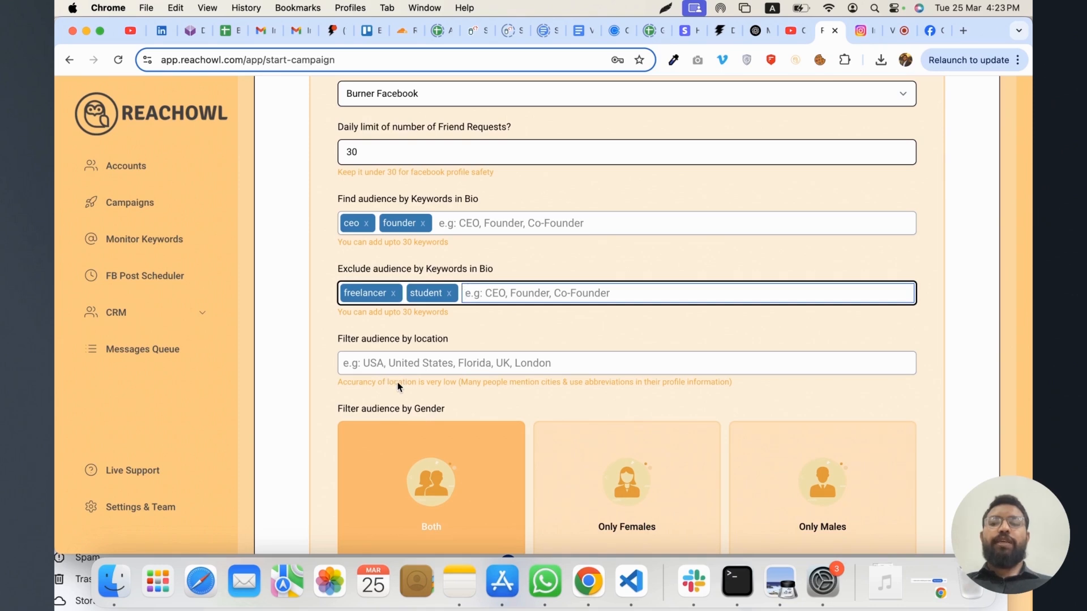
scroll(412, 385, "down", 5)
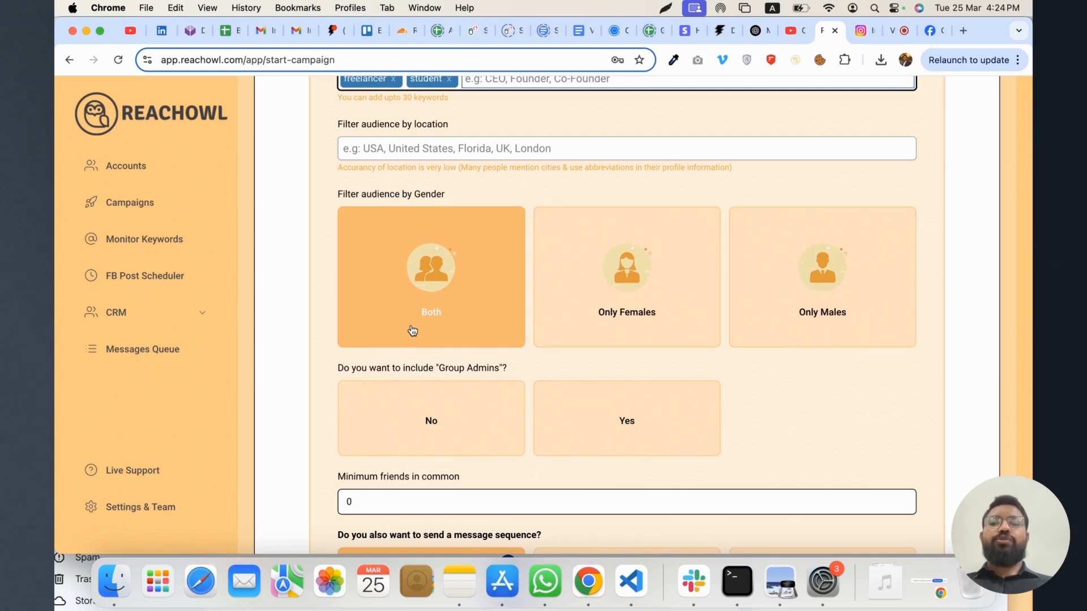
scroll(395, 412, "down", 1)
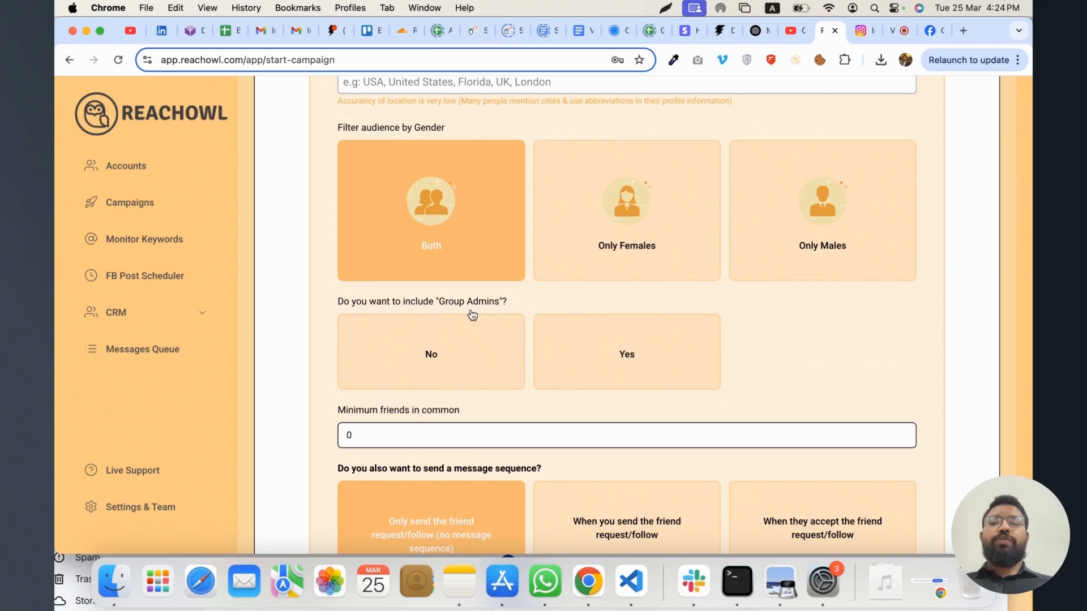
left_click(475, 364)
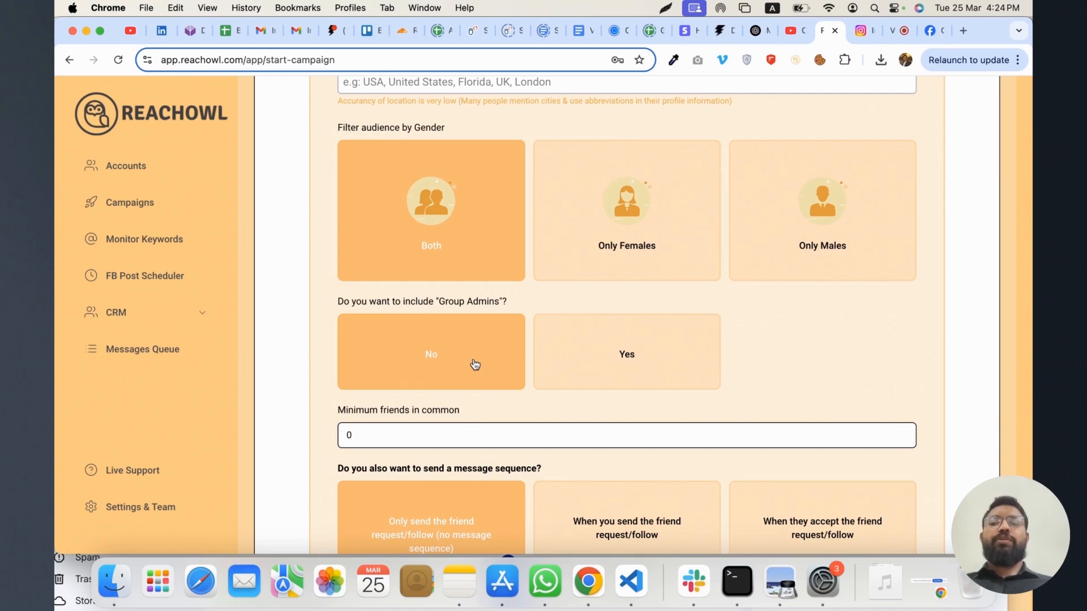
Try 1 and 10 as the minimum friends in common, and clear the value
scroll(453, 436, "down", 3)
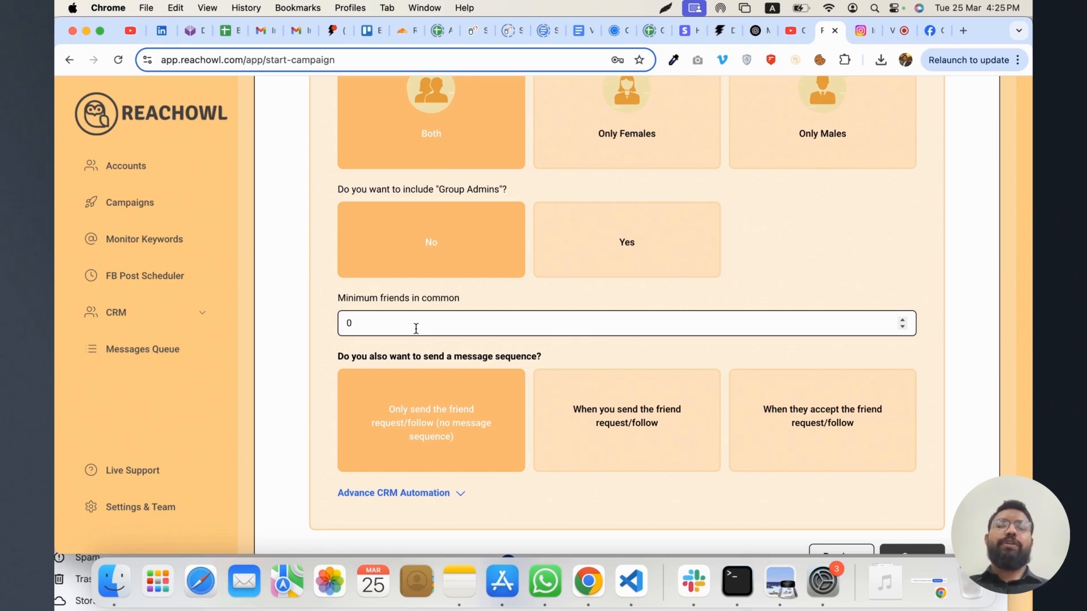
left_click(416, 328)
key("BackSpace")
type("1")
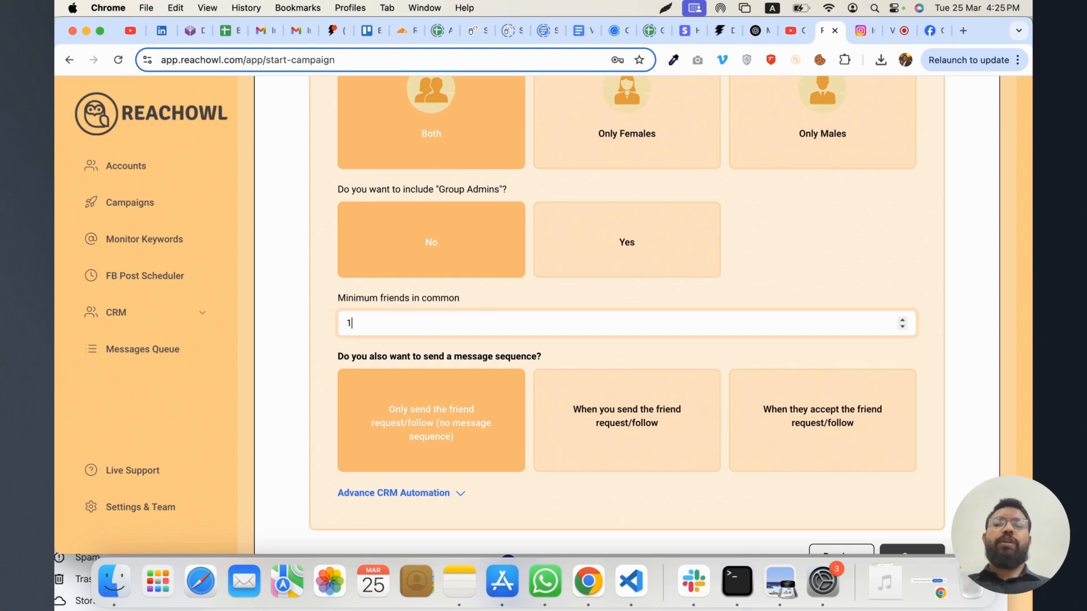
scroll(423, 330, "down", 2)
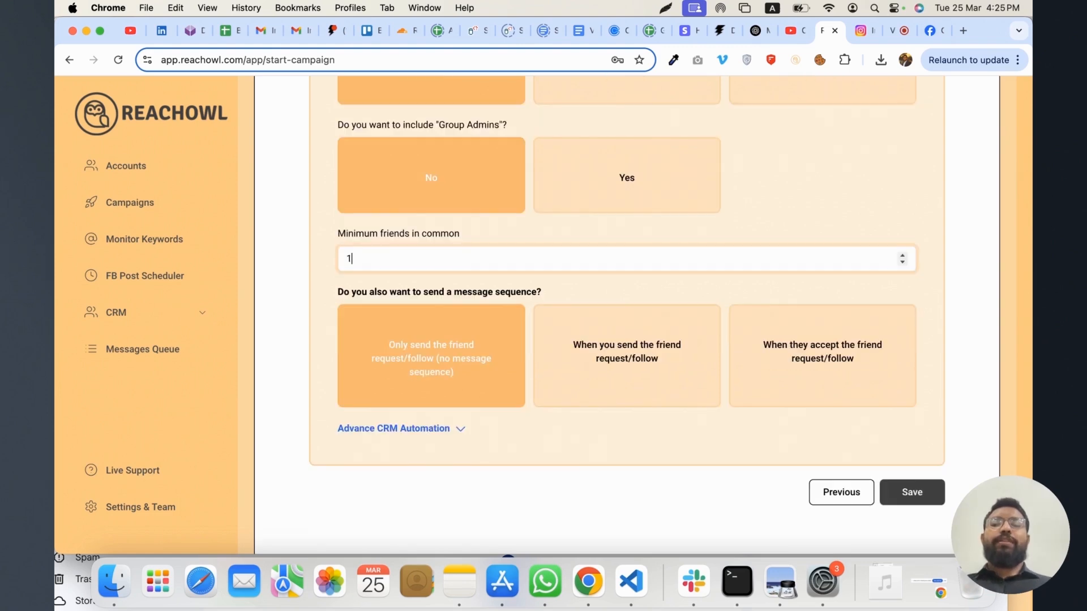
type("0")
key("BackSpace")
key("BackSpace")
scroll(513, 338, "down", 1)
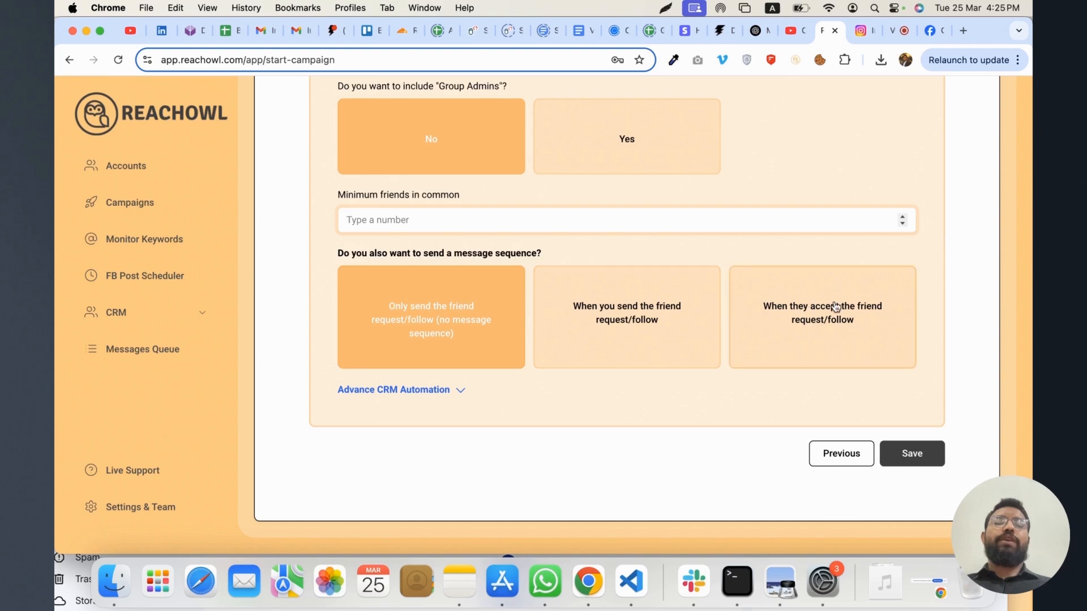
Try a CRM automation that adds contacts scanned and added to the campaign to the Warm Leads stage, and remove that rule
left_click(442, 389)
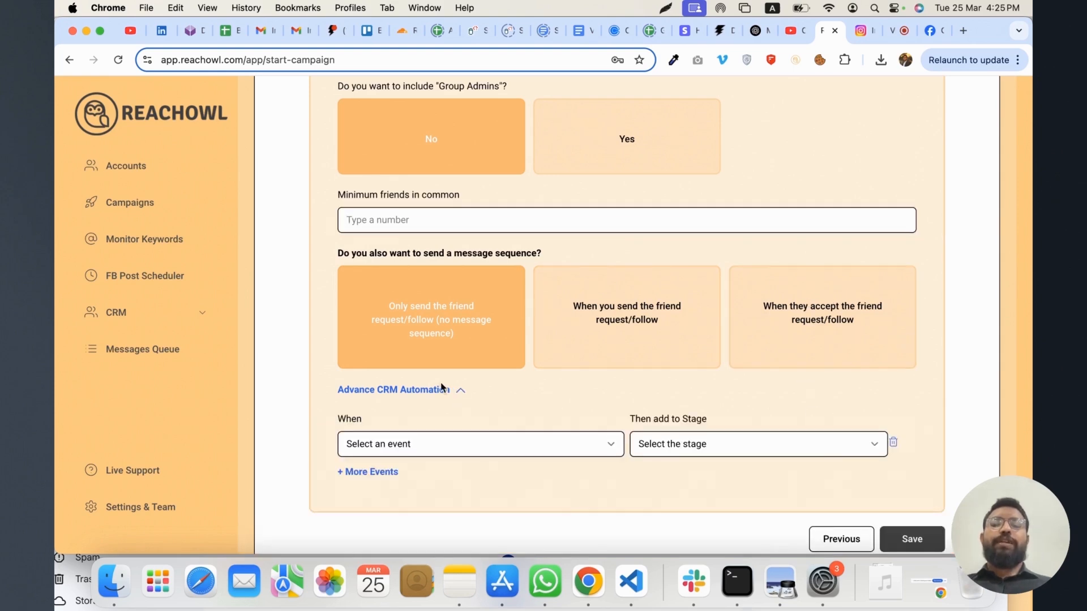
left_click(453, 439)
left_click(460, 457)
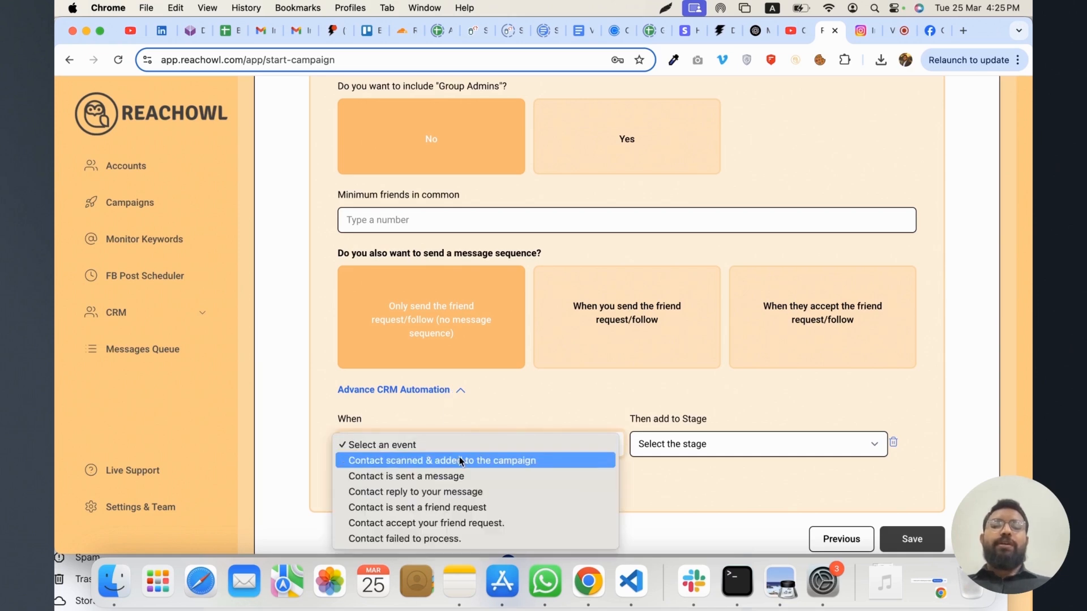
left_click(701, 447)
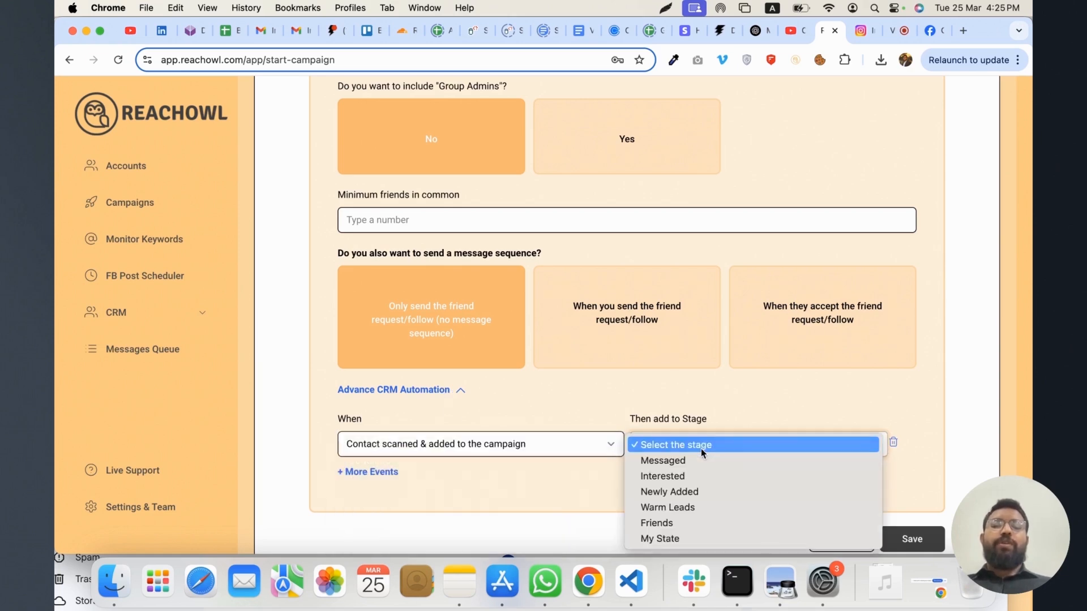
left_click(690, 508)
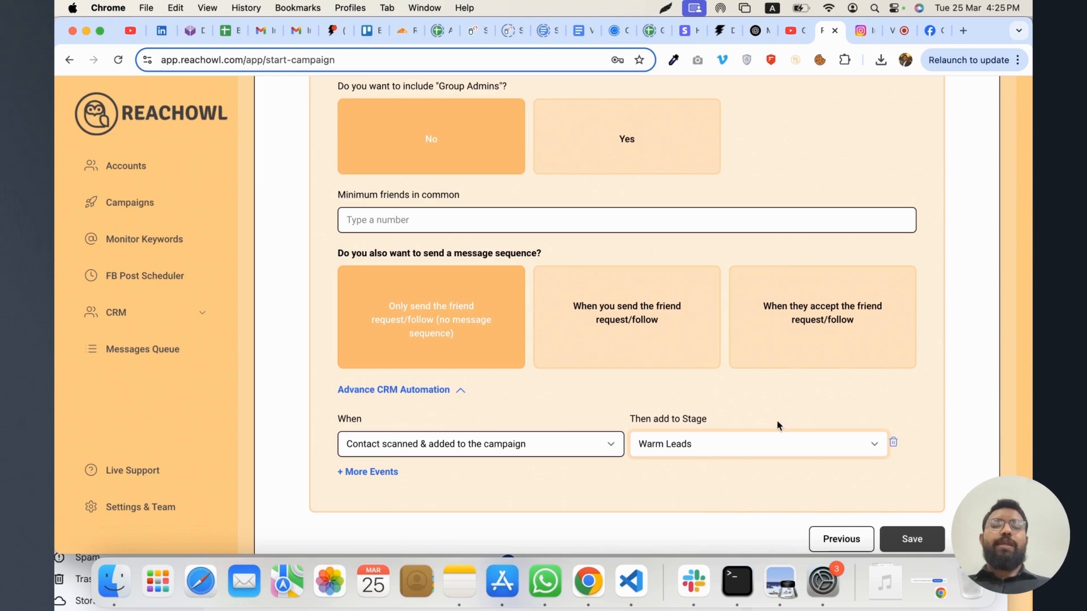
left_click(893, 444)
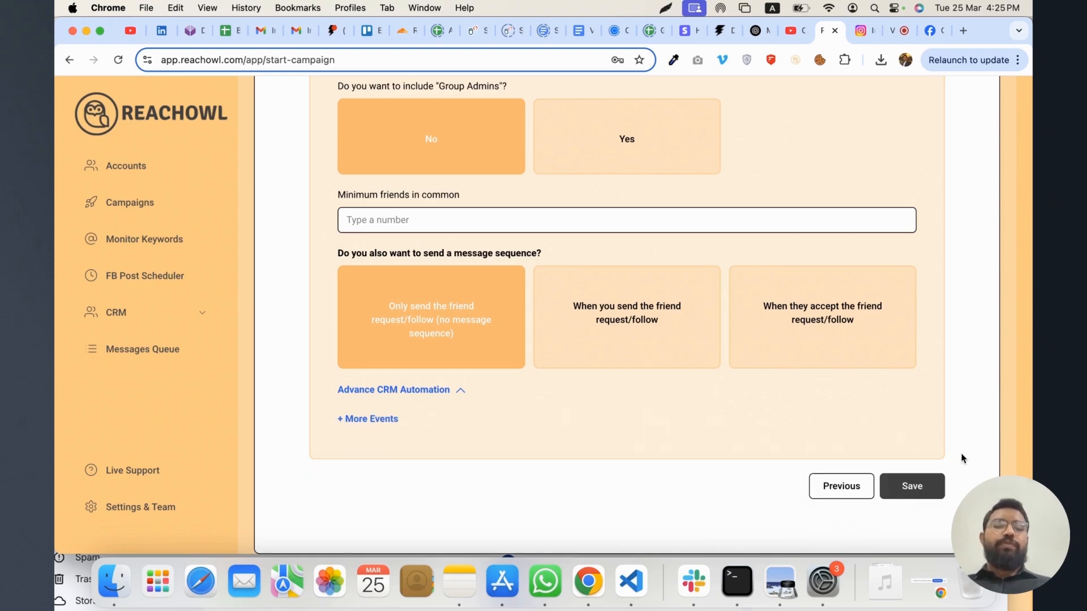
Save the campaign settings and start the campaign so it sends friend requests
left_click(912, 487)
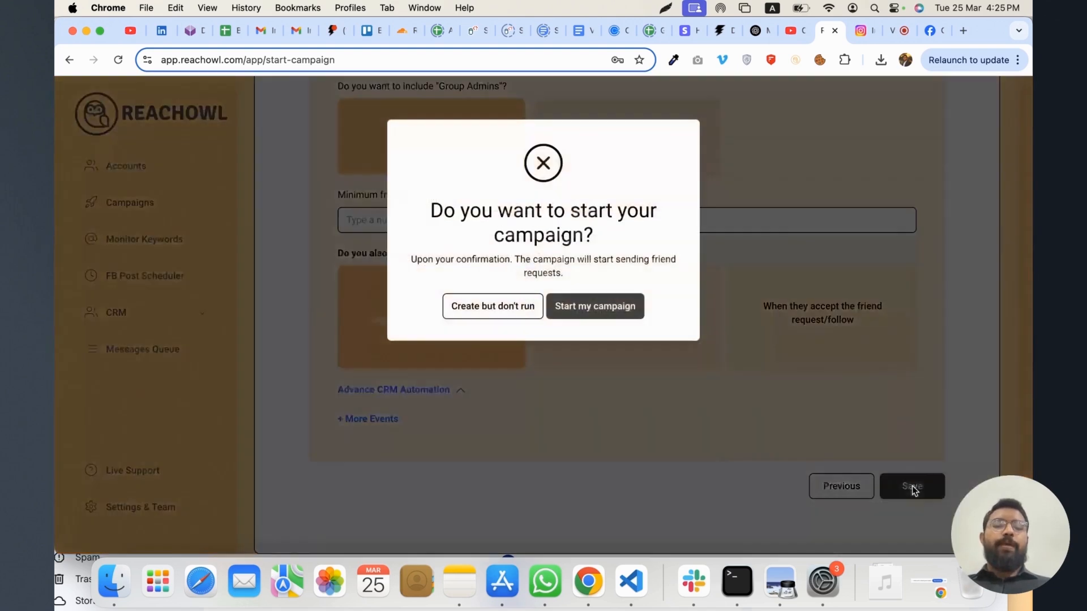
left_click(585, 311)
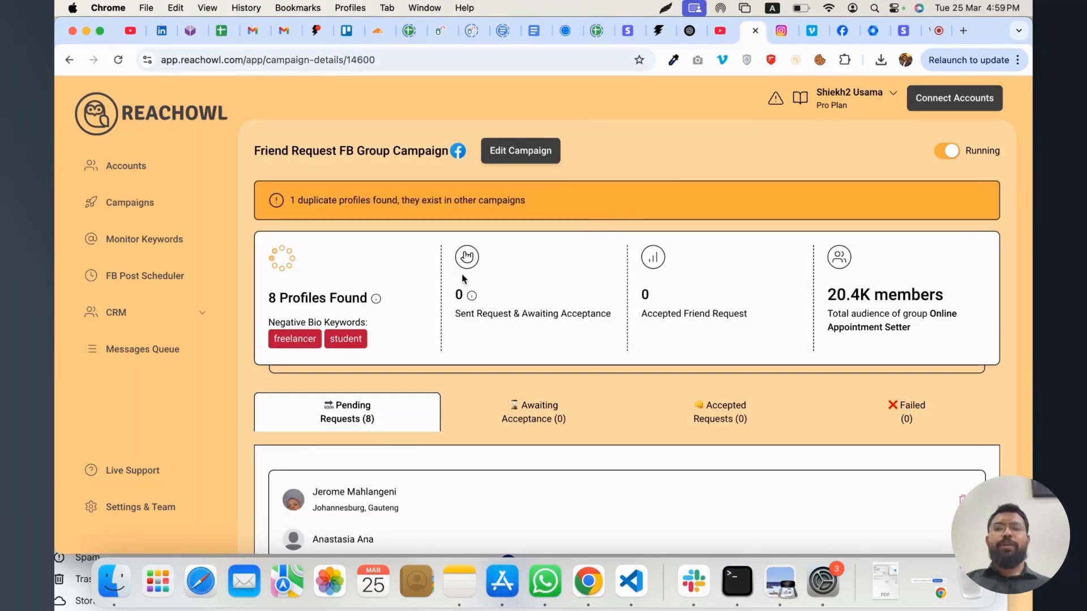
Examine the running campaign's statistics, negative bio keywords and list of pending friend requests
scroll(402, 288, "down", 2)
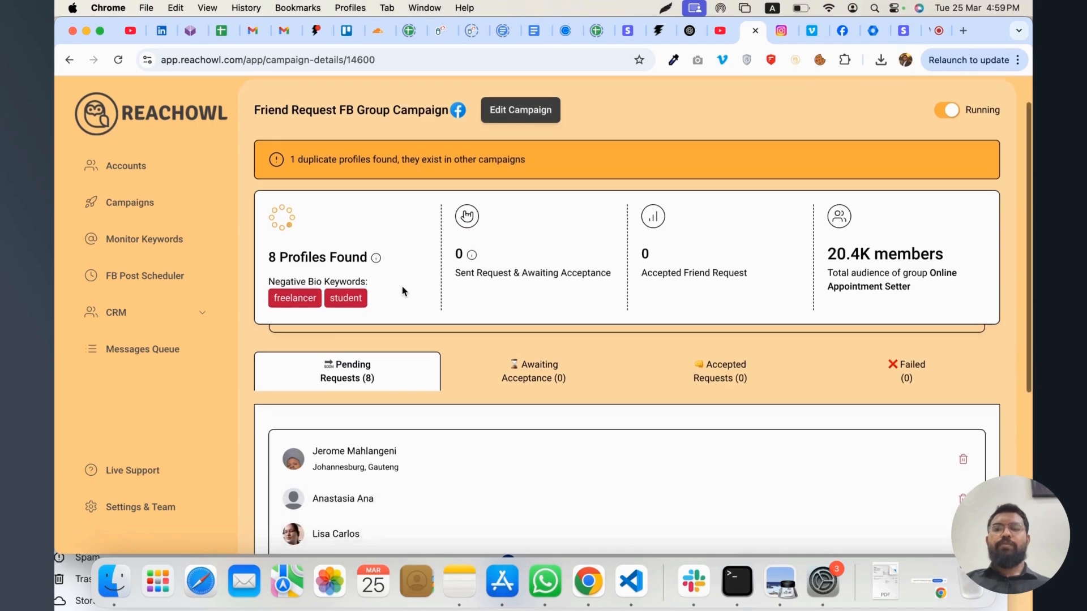
scroll(402, 287, "down", 3)
scroll(403, 292, "down", 3)
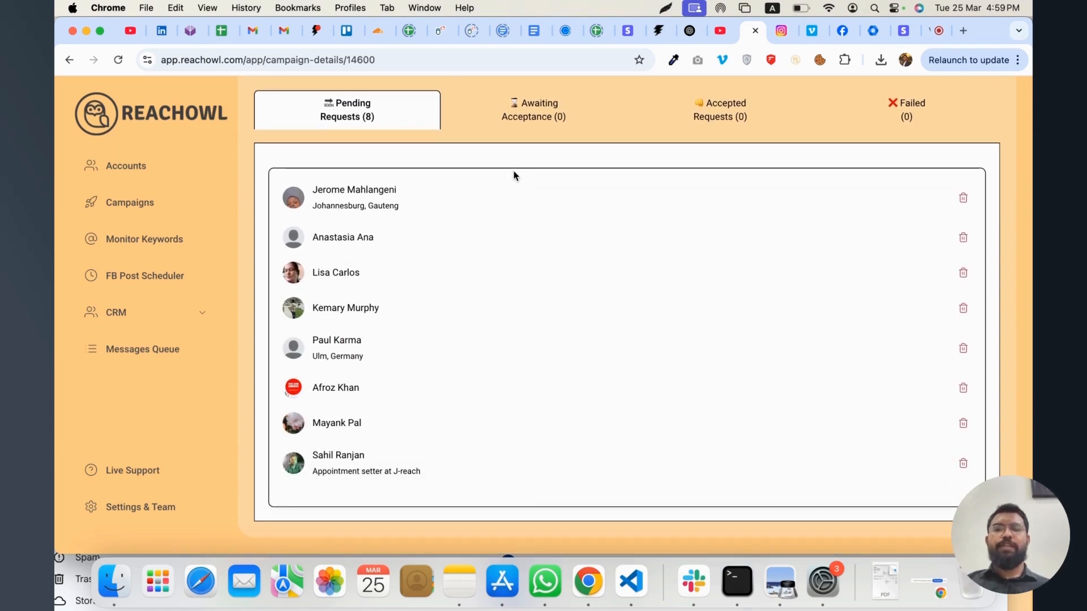
scroll(512, 175, "up", 5)
scroll(496, 207, "up", 2)
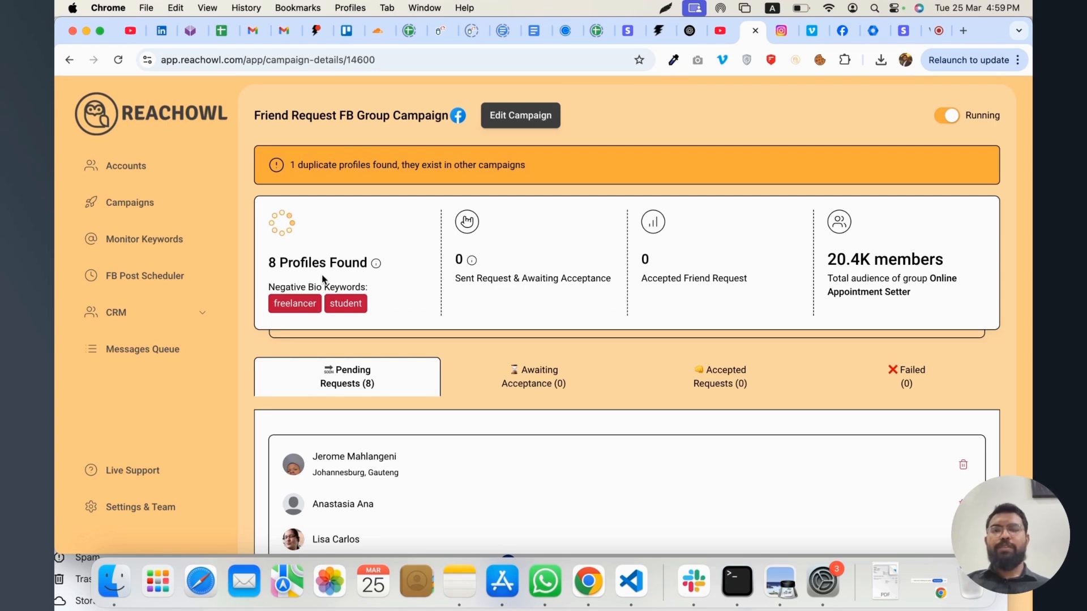
scroll(421, 430, "down", 5)
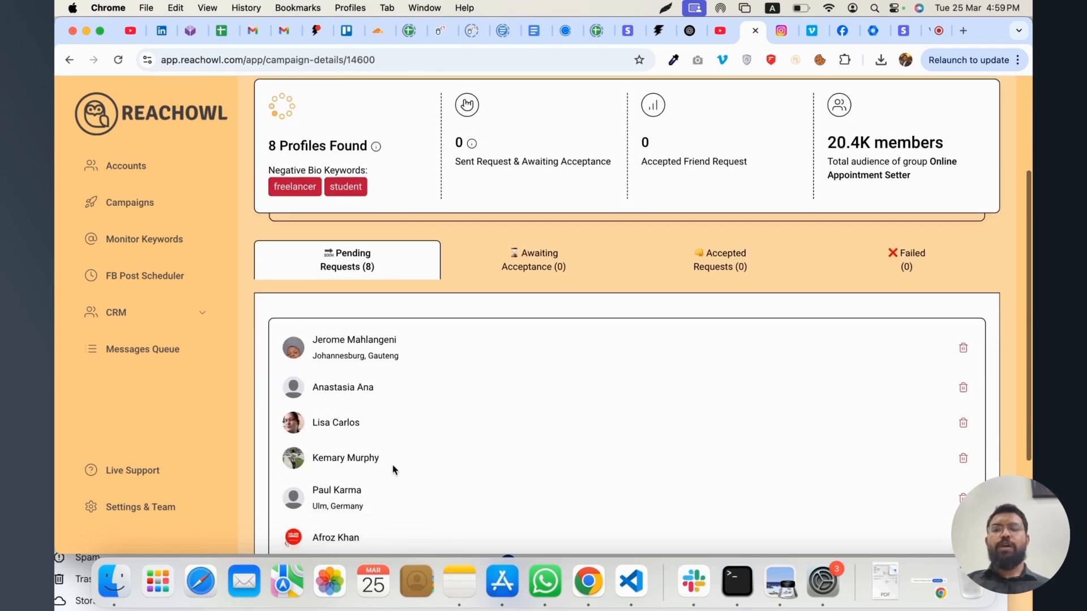
scroll(395, 470, "down", 1)
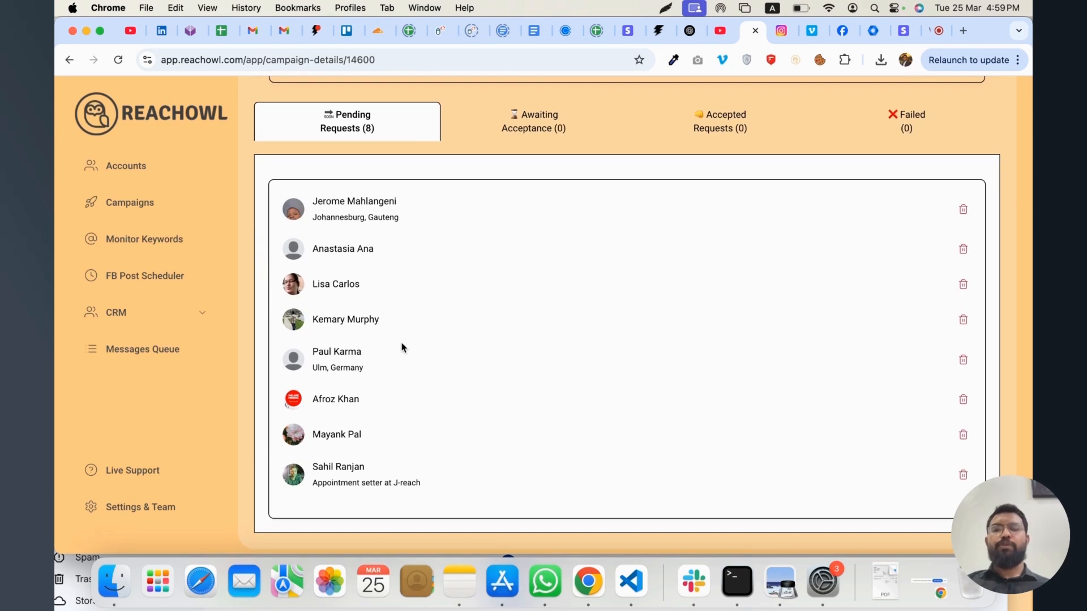
scroll(403, 347, "up", 2)
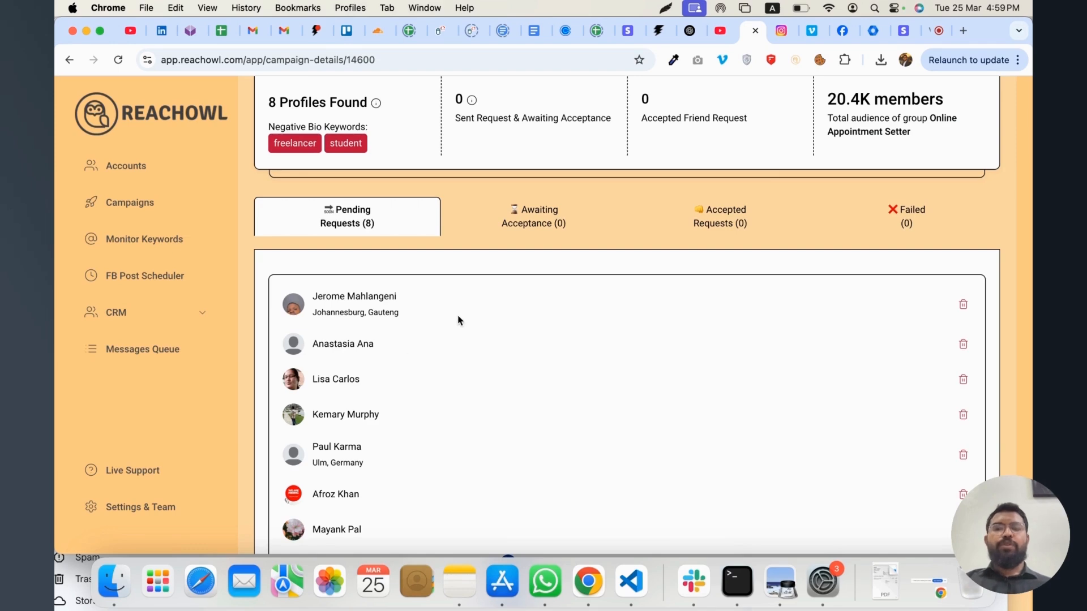
scroll(460, 323, "up", 4)
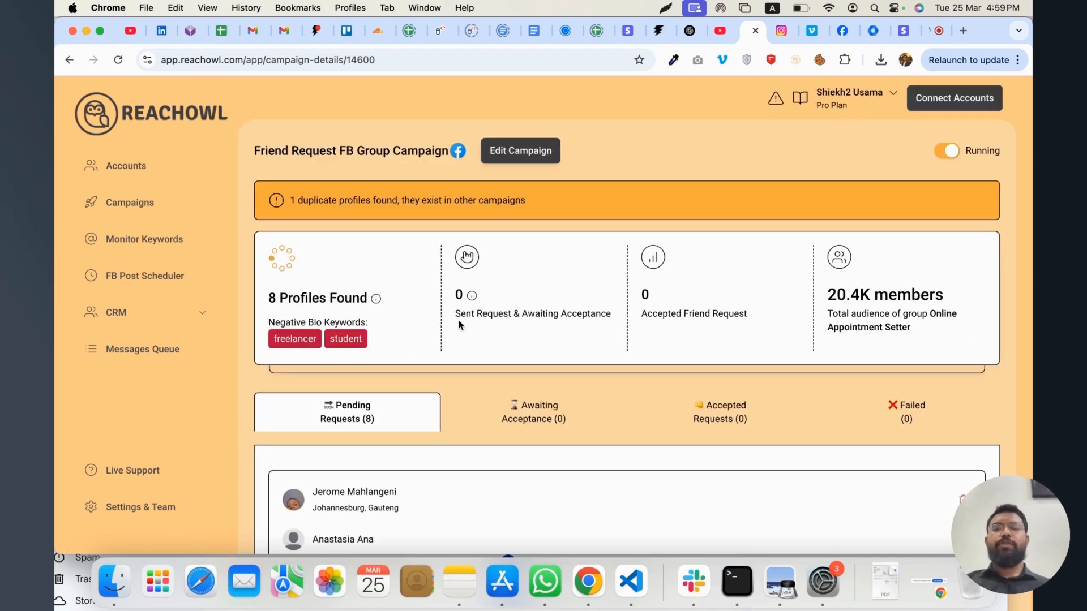